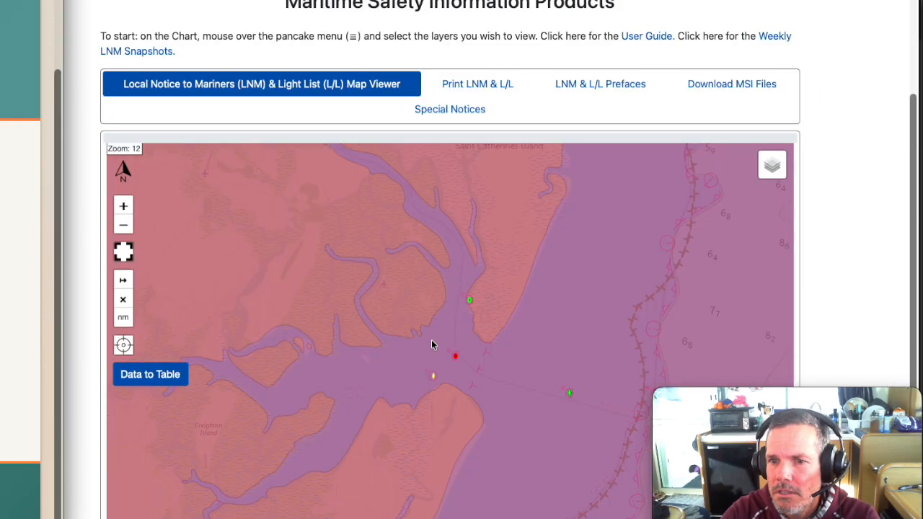
Step: Switch to the Local Notice to Mariners map viewer and examine the Sapelo Sound marker notices, including the yellow wreck buoy's name and assigned position
click(400, 315)
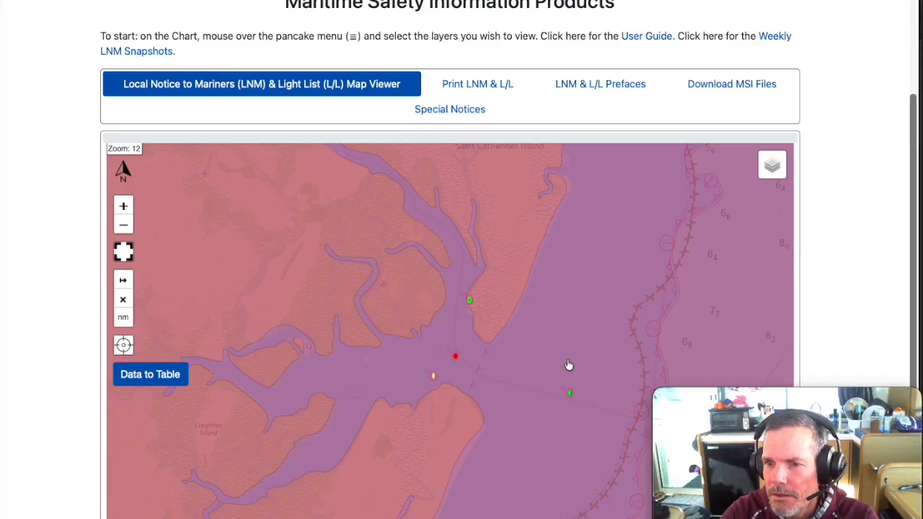
click(569, 395)
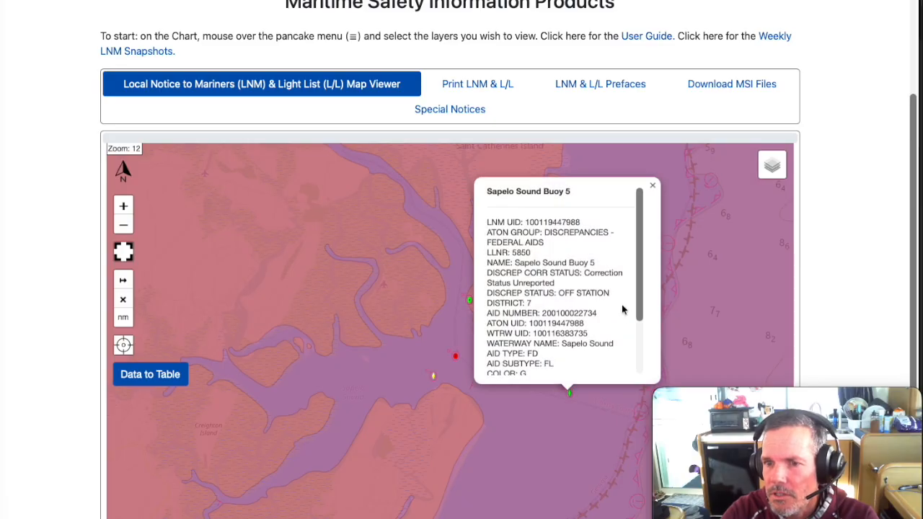
click(473, 380)
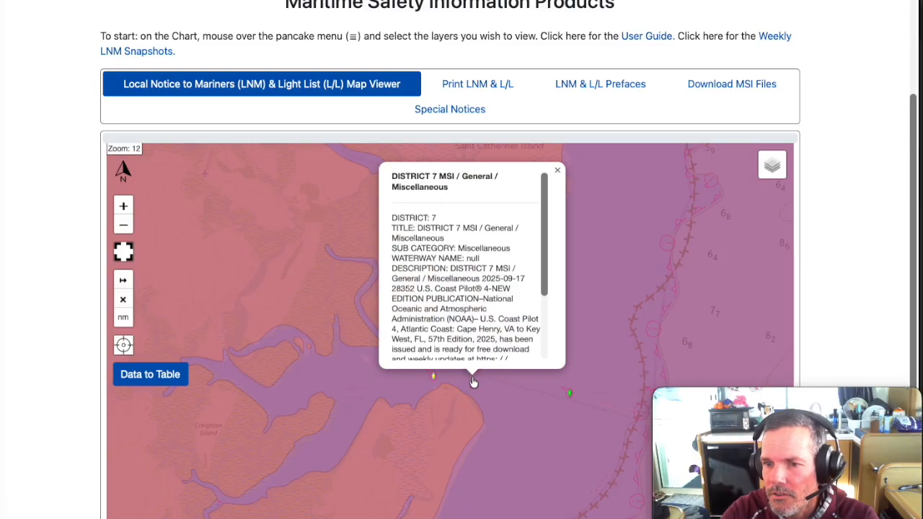
click(433, 380)
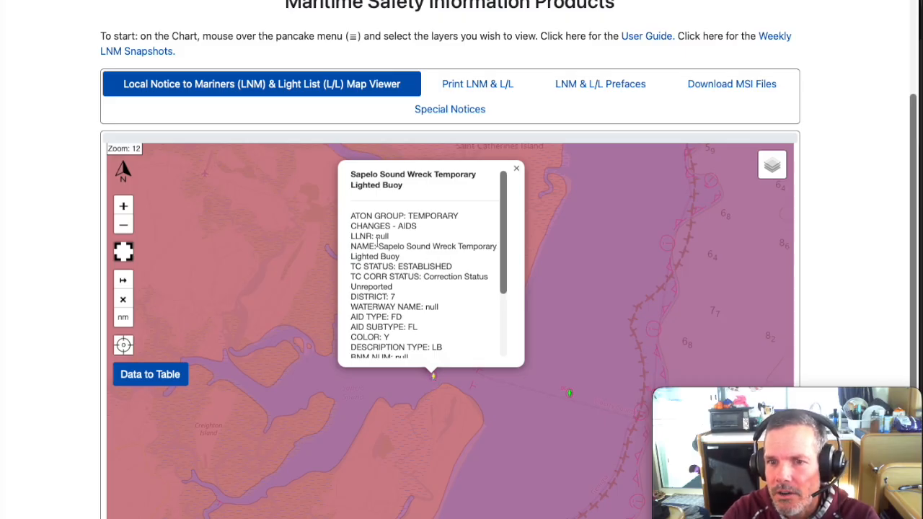
drag(379, 246, 402, 256)
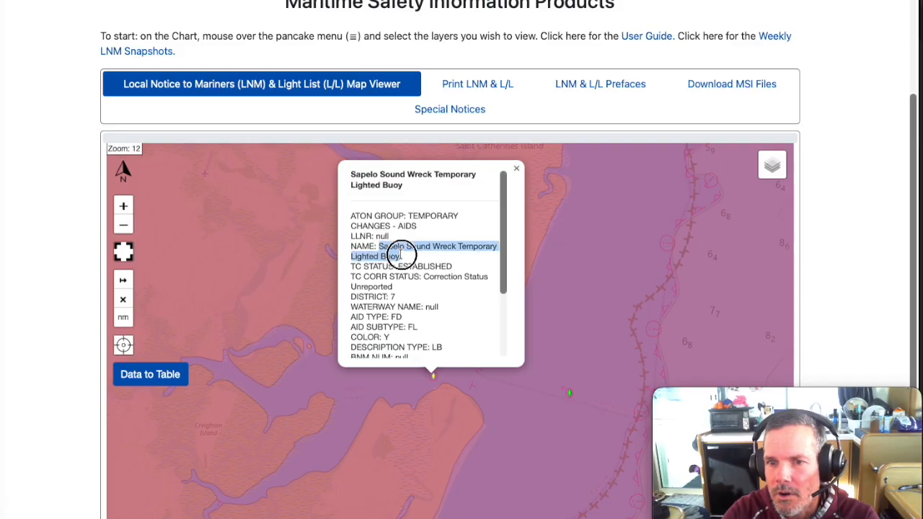
drag(503, 257, 503, 324)
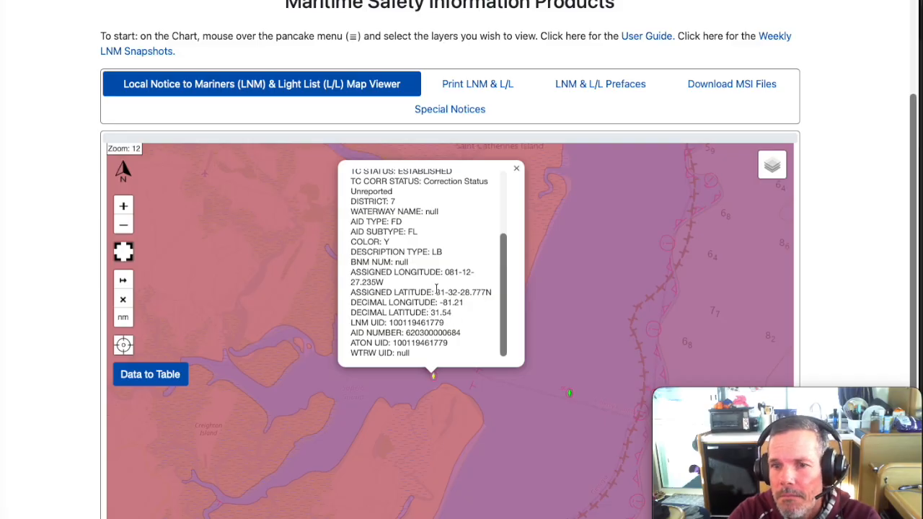
Step: Copy the wreck buoy's assigned longitude, 081-12-27.235W, from the notice into the waypoint longitude in GPX Creator
drag(462, 304, 452, 302)
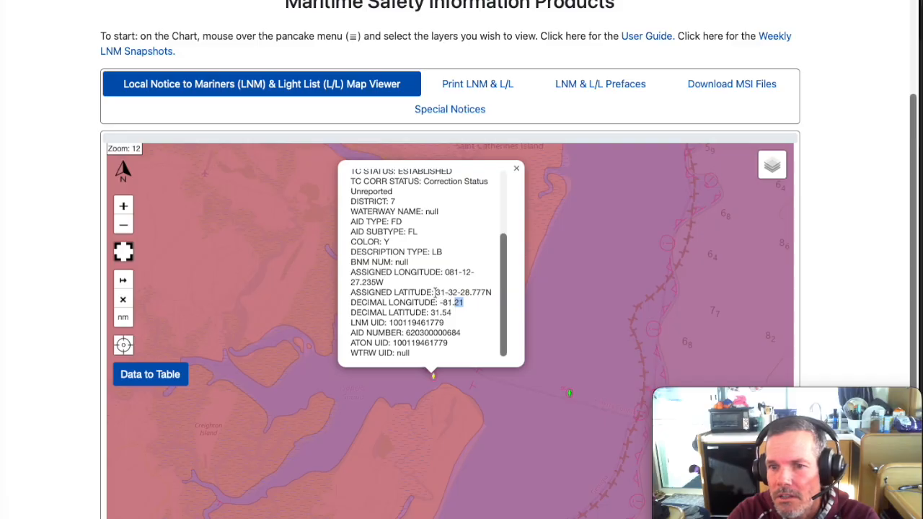
drag(445, 271, 386, 287)
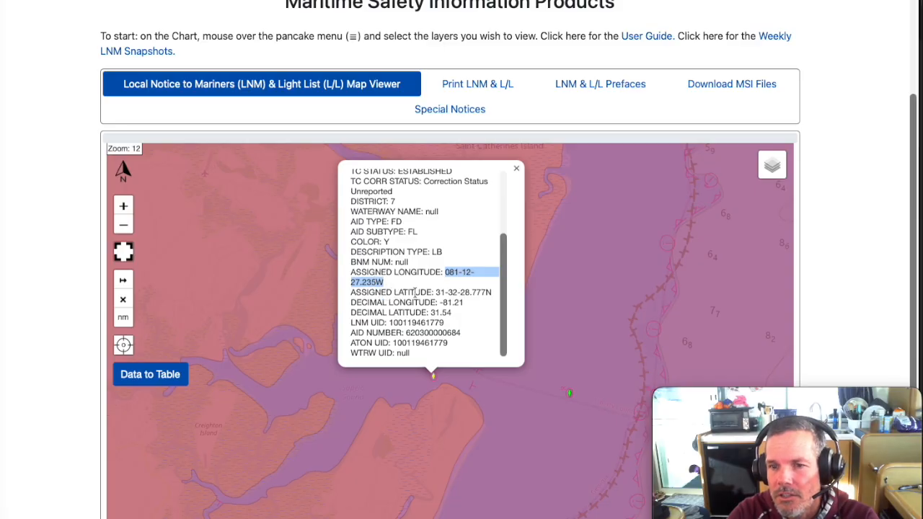
right_click(368, 286)
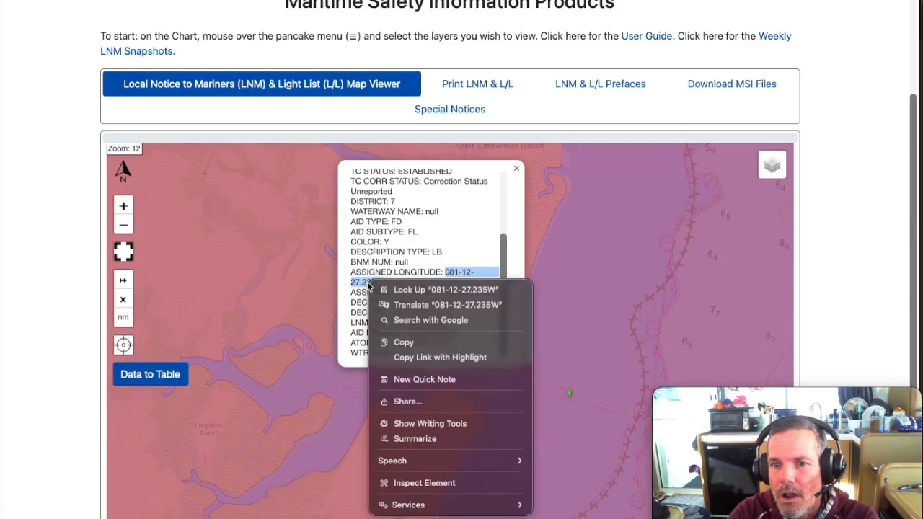
click(424, 343)
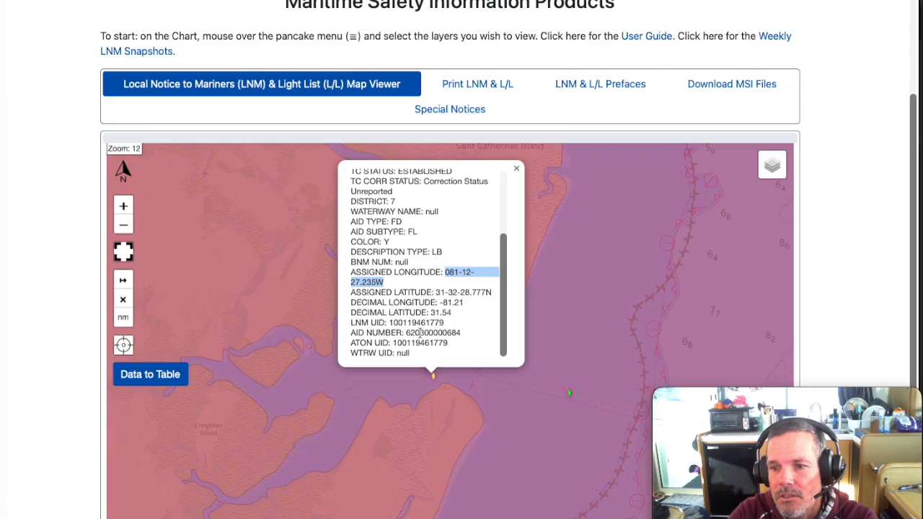
key(super+Tab)
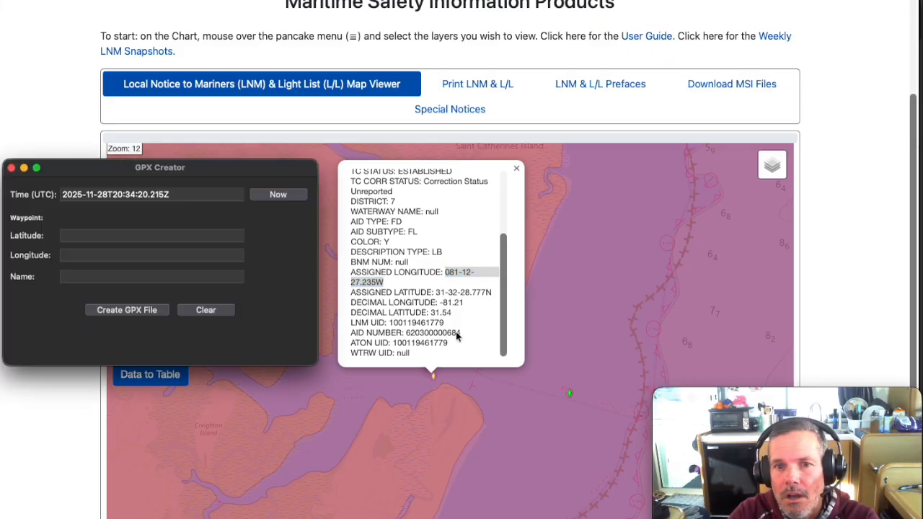
click(84, 236)
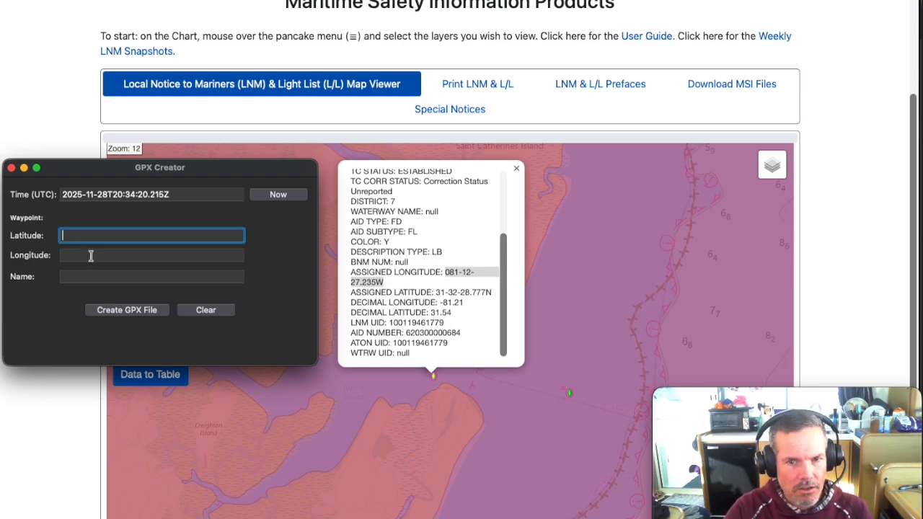
click(79, 253)
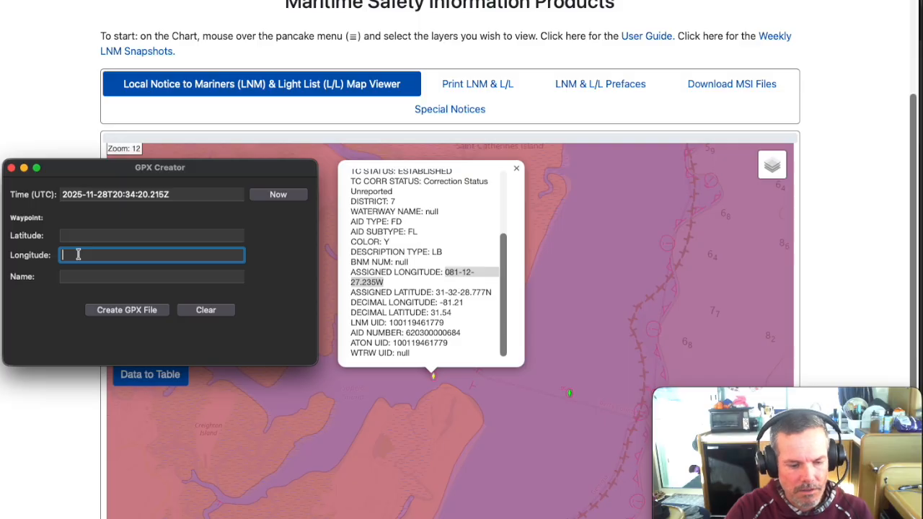
key(super+v)
Step: Copy the wreck buoy's assigned latitude, 31-32-28.777N, from the notice into the waypoint latitude in GPX Creator
click(442, 292)
drag(435, 292, 492, 292)
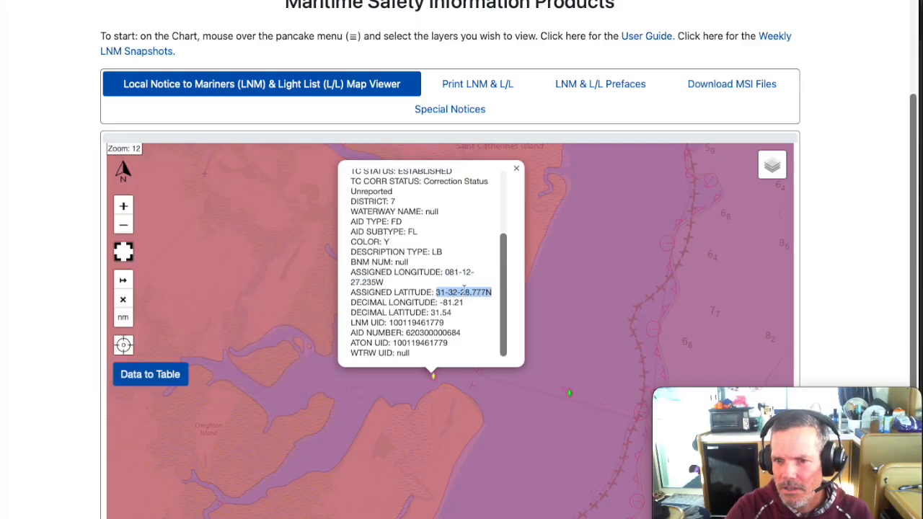
right_click(463, 289)
click(504, 348)
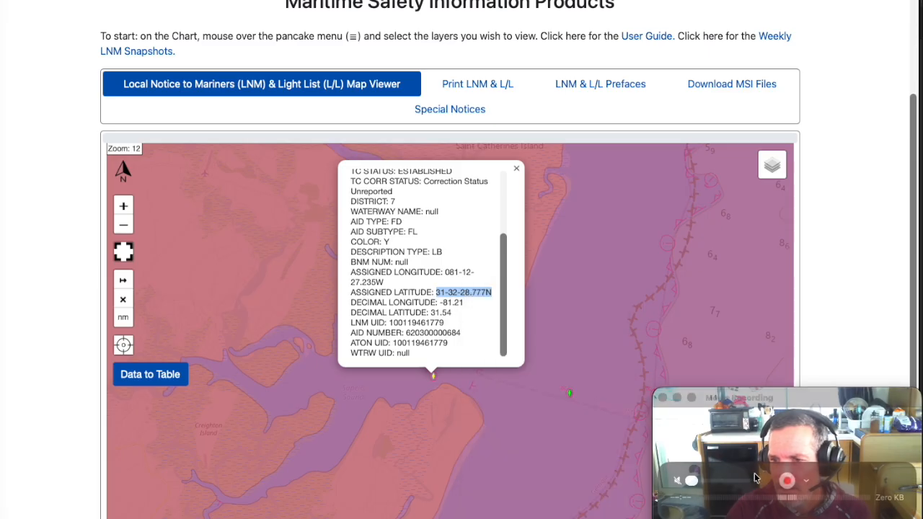
key(super+Tab)
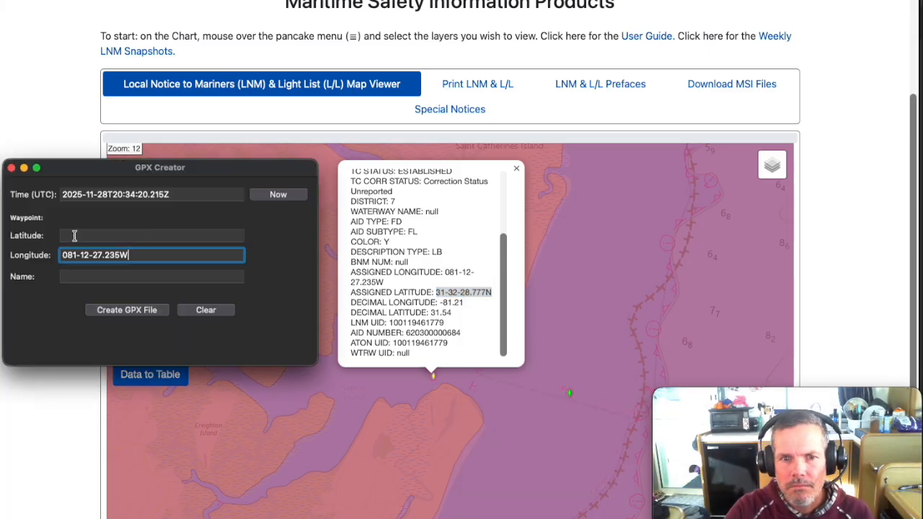
click(75, 234)
key(super+v)
Step: Name the GPX Creator waypoint "Sapelo Sound Wreck Temporary Lighted Buoy" by copying the name from the map notice
click(149, 280)
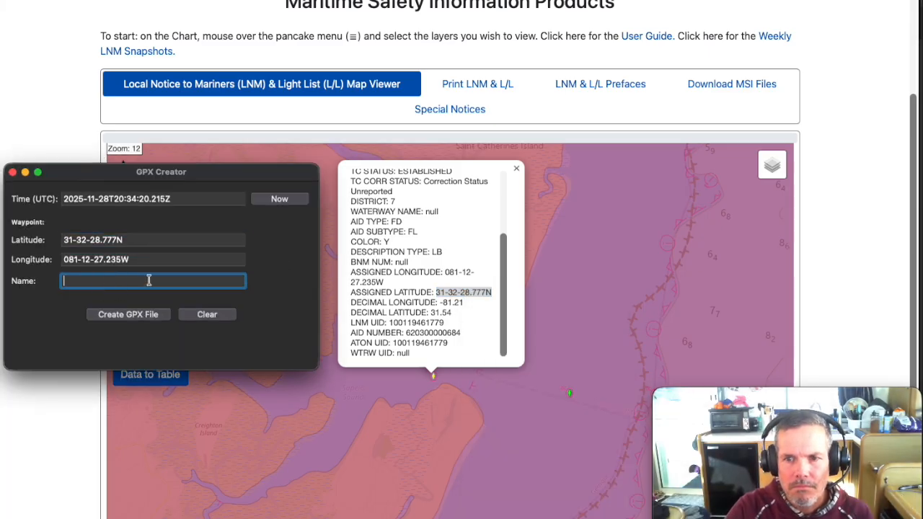
click(504, 288)
scroll(505, 282, up, 5)
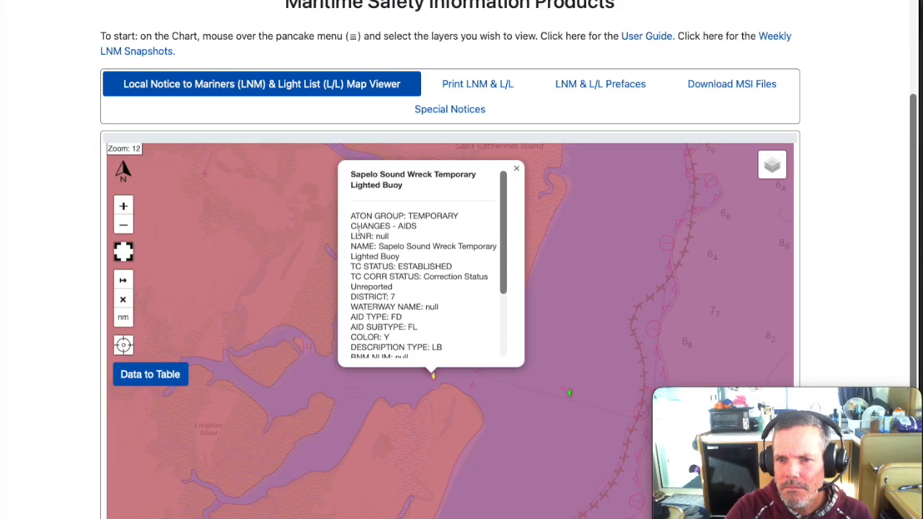
drag(381, 249, 400, 257)
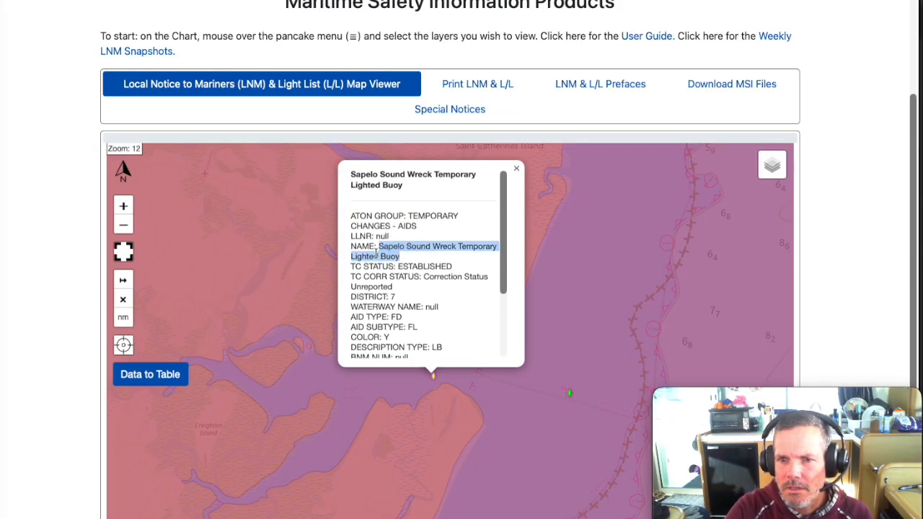
right_click(390, 256)
click(436, 311)
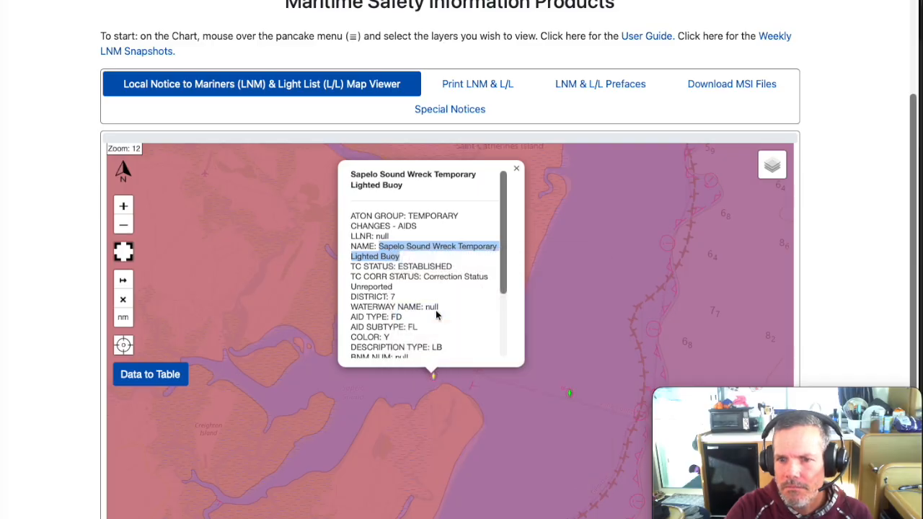
key(super+Tab)
click(130, 281)
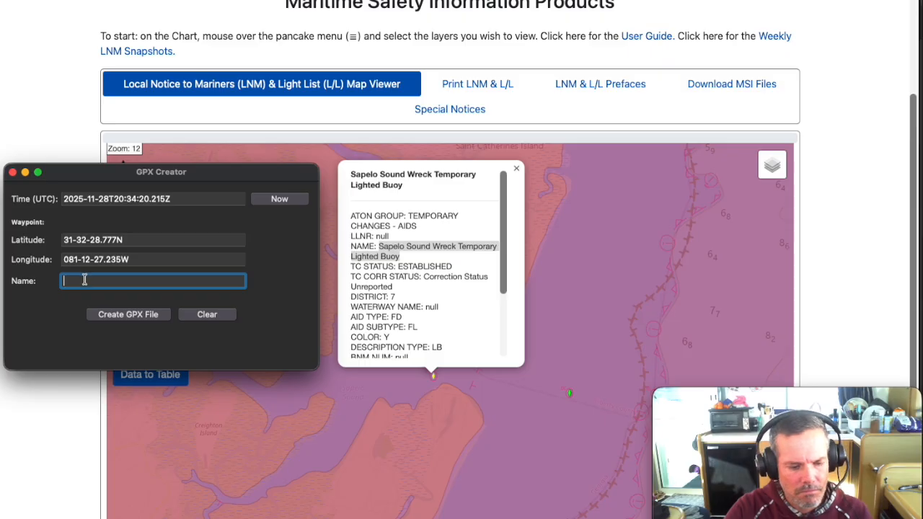
key(super+v)
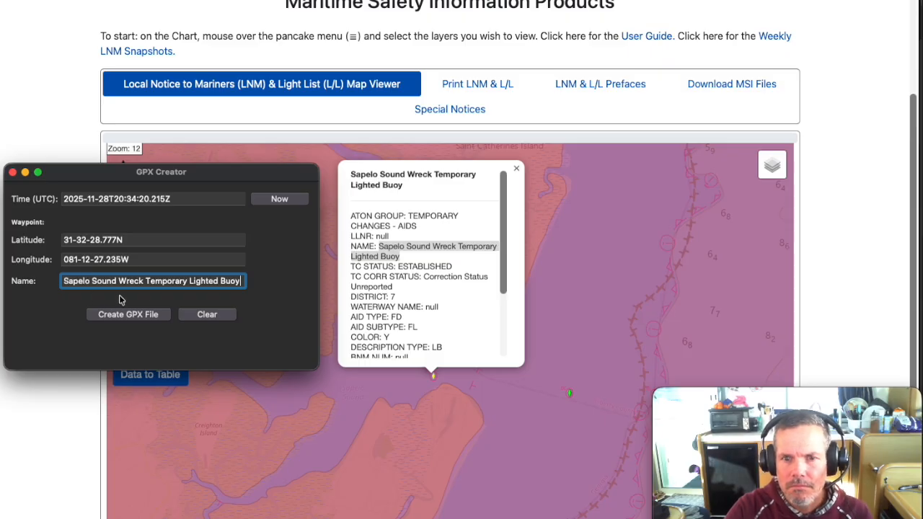
Step: Create the GPX file from the waypoint, accepting the decimal-degree conversions 31.541327 for latitude and -81.207565 for longitude
click(139, 317)
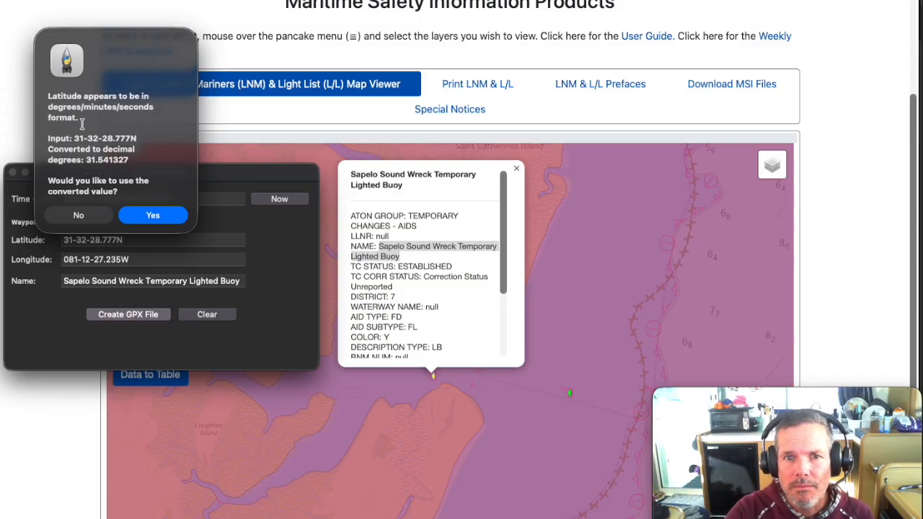
click(153, 216)
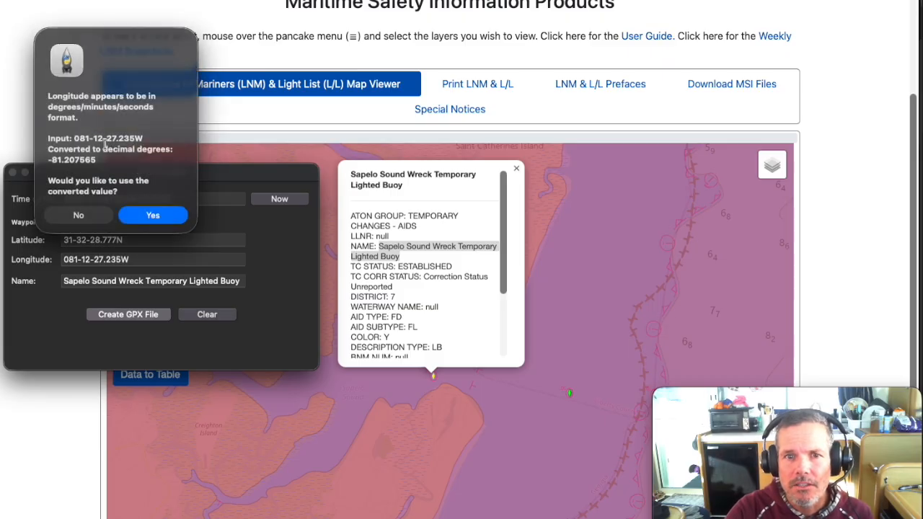
click(151, 216)
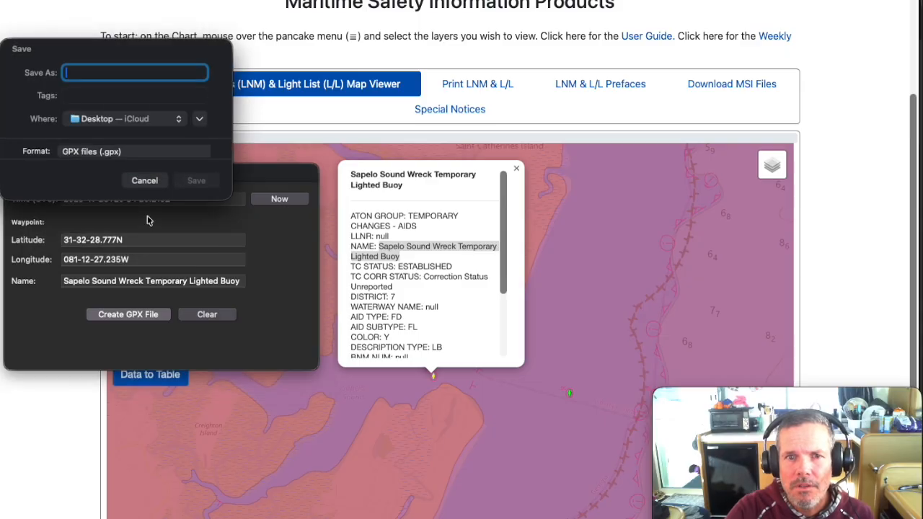
Step: Save the GPX file as "Sapelo Sound Wreck Temporary Lighted Buoy" in the Spots folder inside Burnt Toast
click(181, 119)
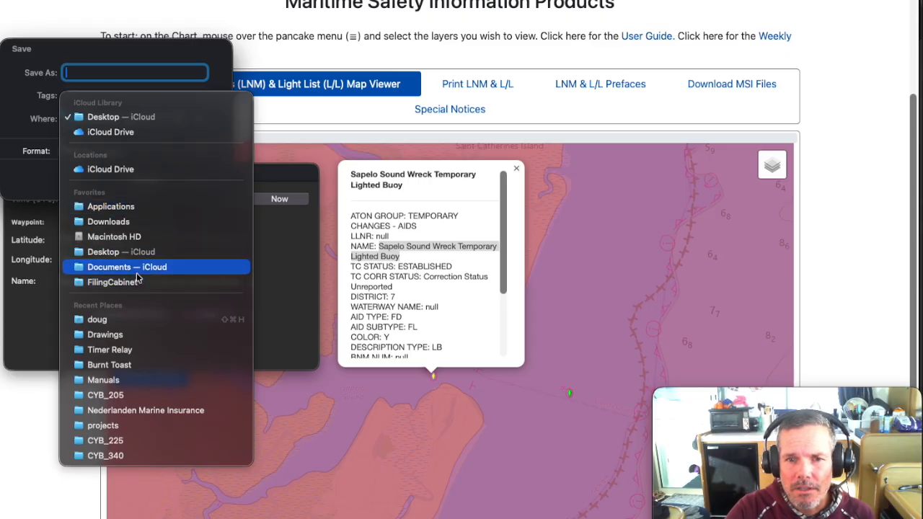
click(126, 364)
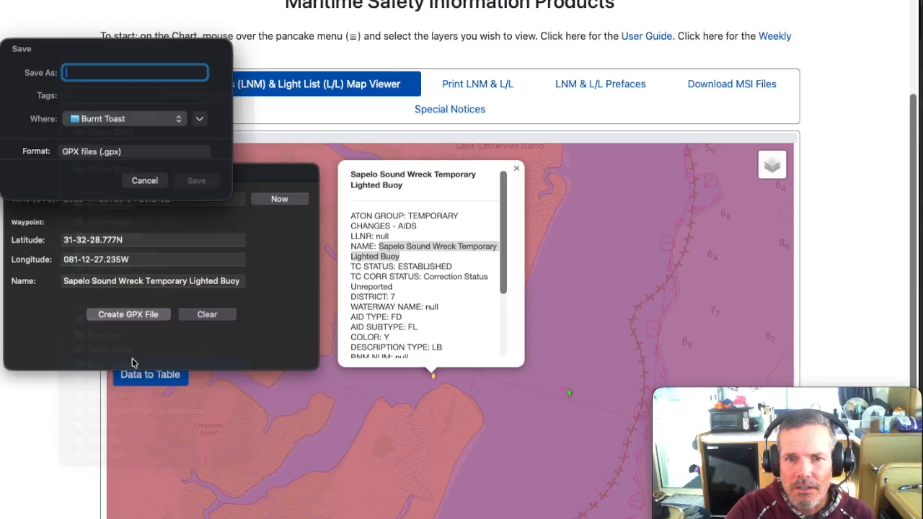
click(200, 119)
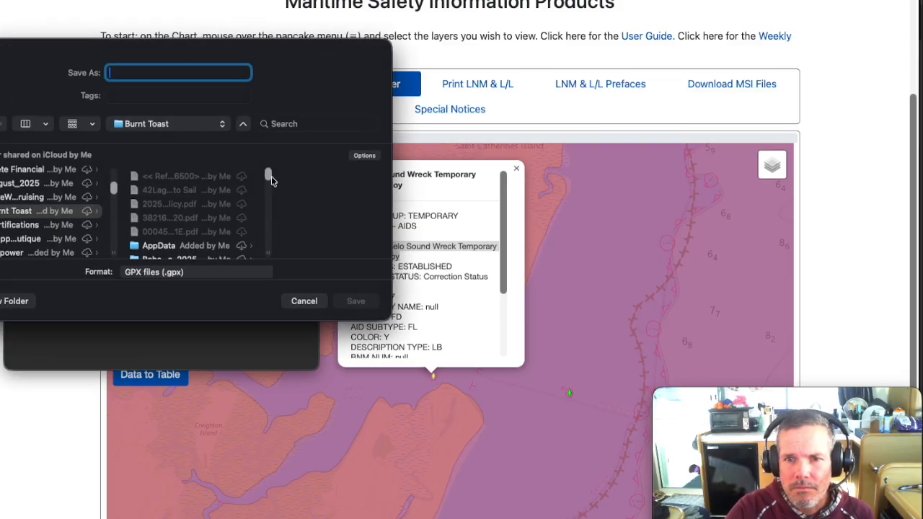
drag(269, 175, 266, 240)
click(155, 194)
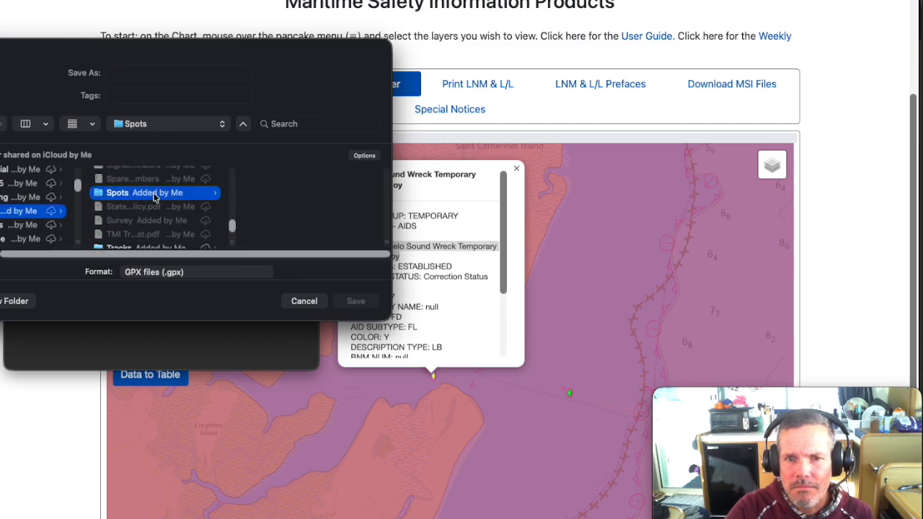
click(116, 72)
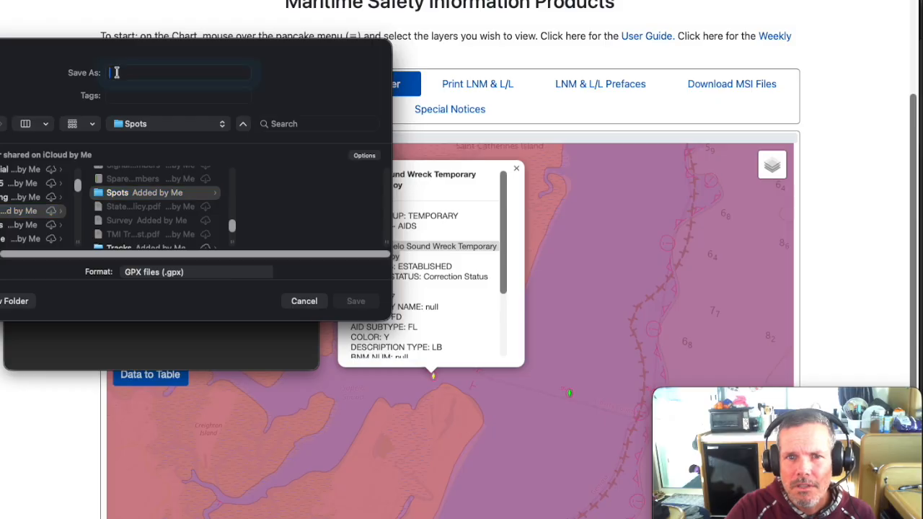
key(super+v)
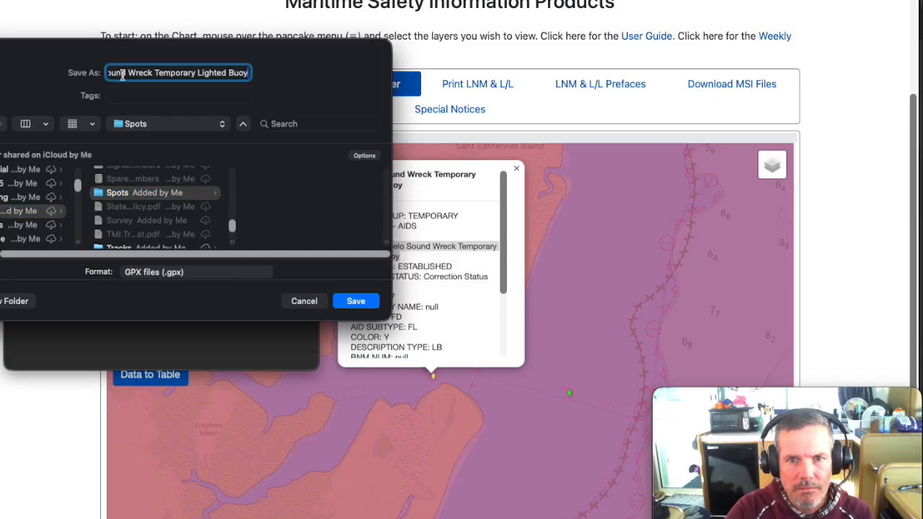
click(355, 302)
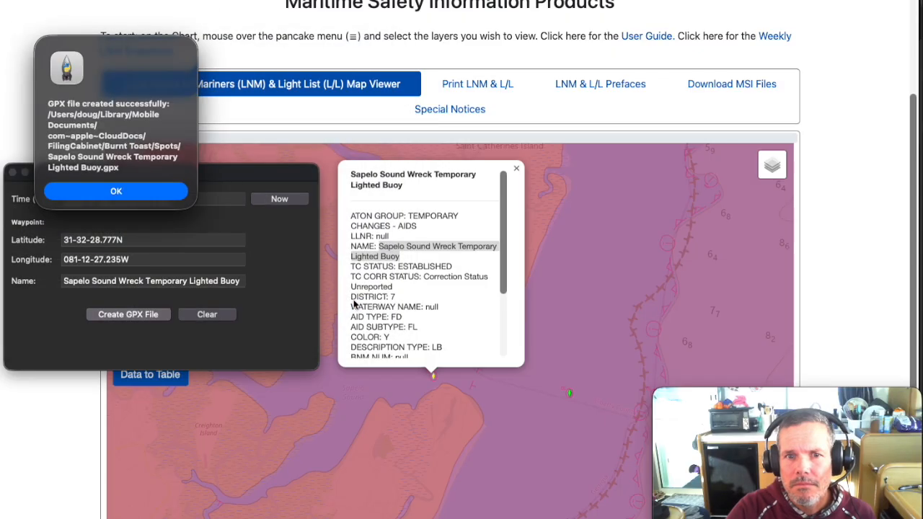
click(118, 192)
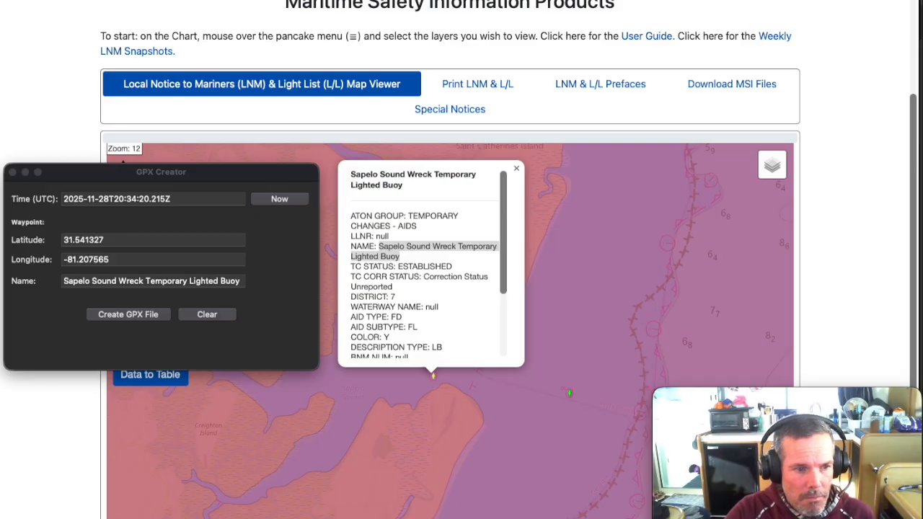
Step: Switch to Finder and open the "Sapelo Sound Wreck Temporary Lighted Buoy.gpx" file with the Orca navigation app
click(84, 518)
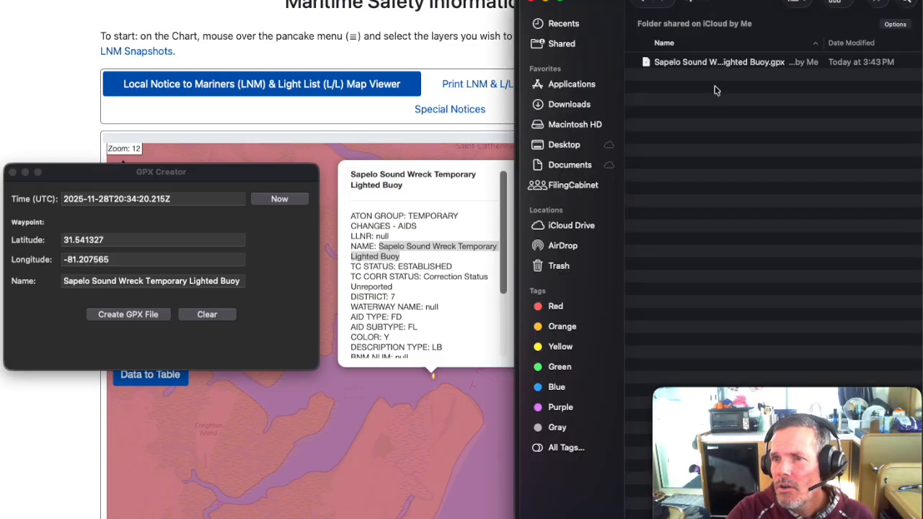
click(694, 64)
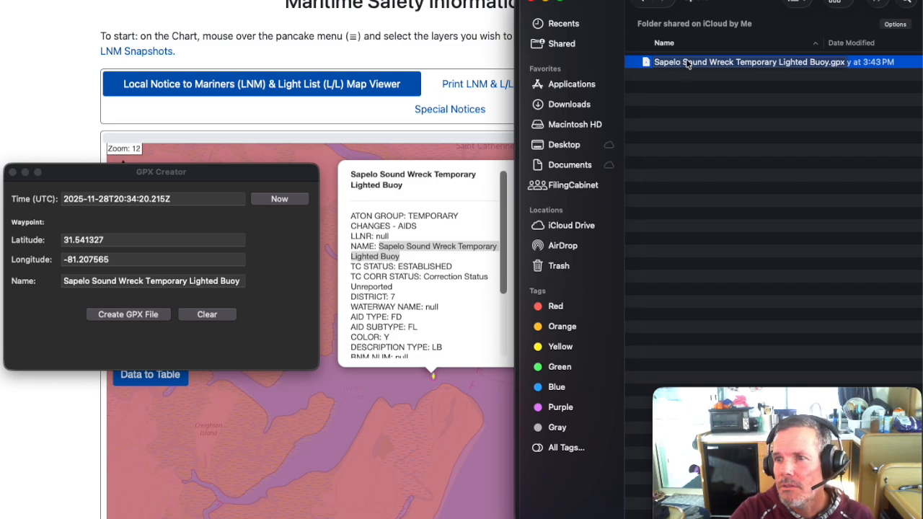
right_click(684, 63)
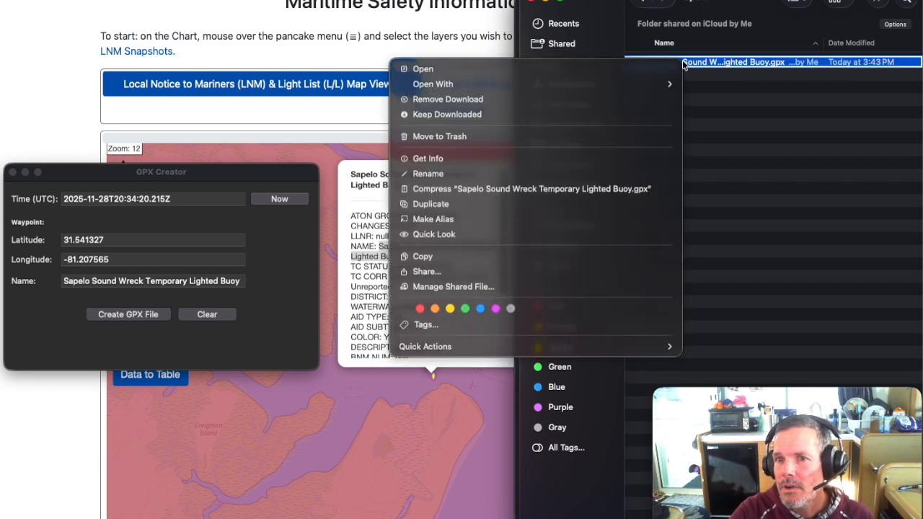
mouse_move(598, 84)
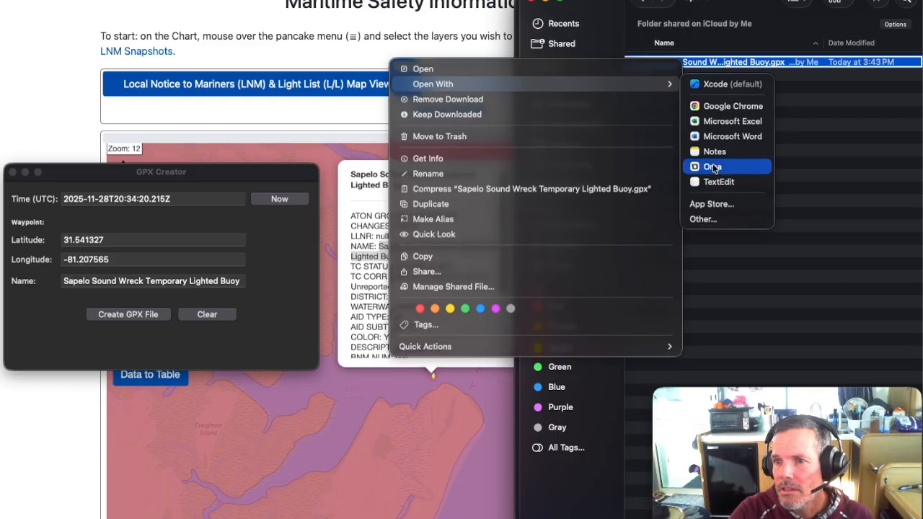
click(712, 166)
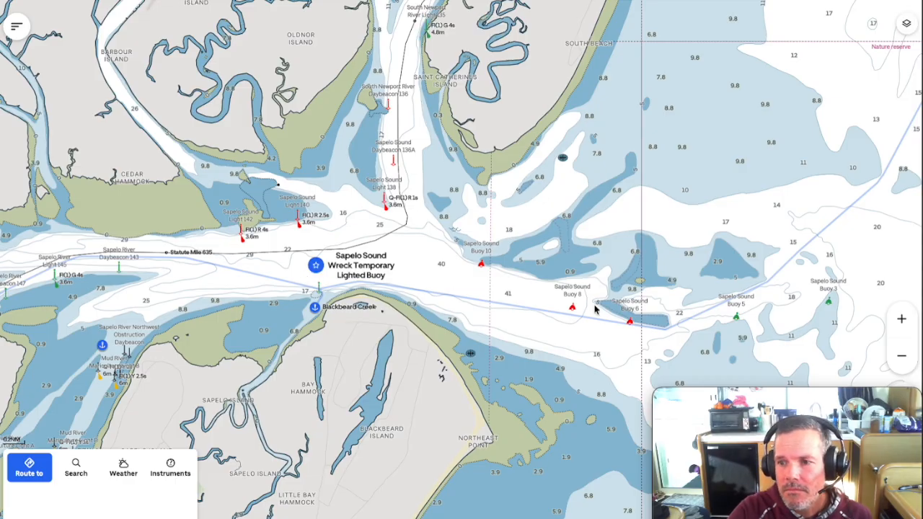
Step: Examine the imported Sapelo Sound wreck buoy waypoint on the Orca chart, both close up and in relation to the surrounding channel and route
click(902, 321)
click(903, 327)
click(904, 326)
drag(528, 220, 894, 189)
drag(571, 212, 857, 245)
click(901, 322)
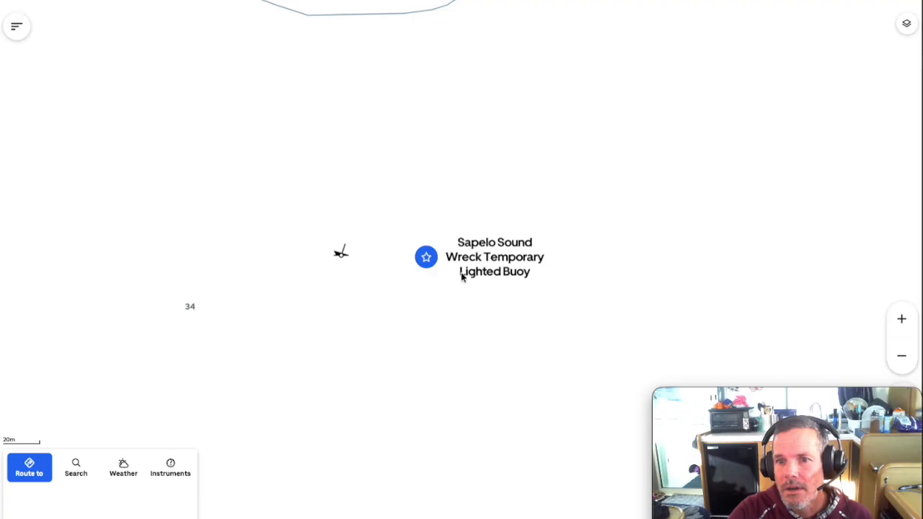
click(901, 360)
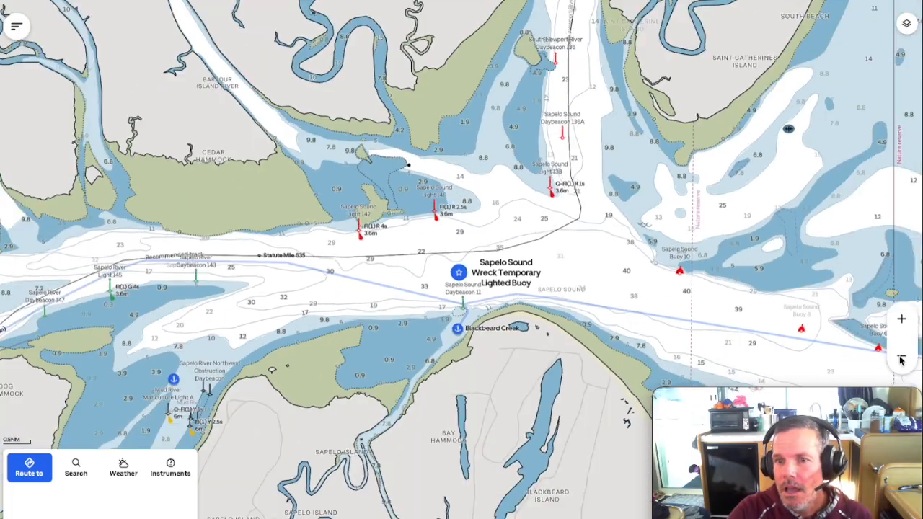
drag(628, 268, 737, 254)
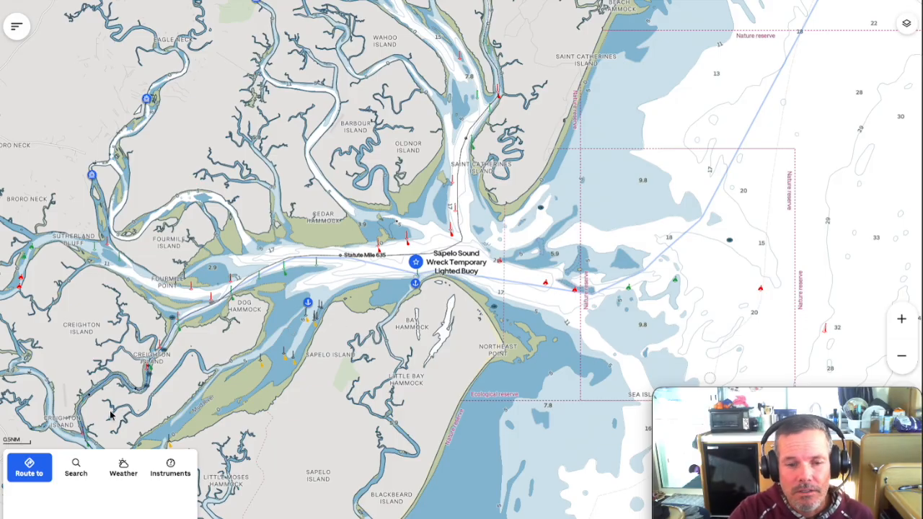
Step: Switch to the web browser and open the SV Burnt Toast website
click(403, 214)
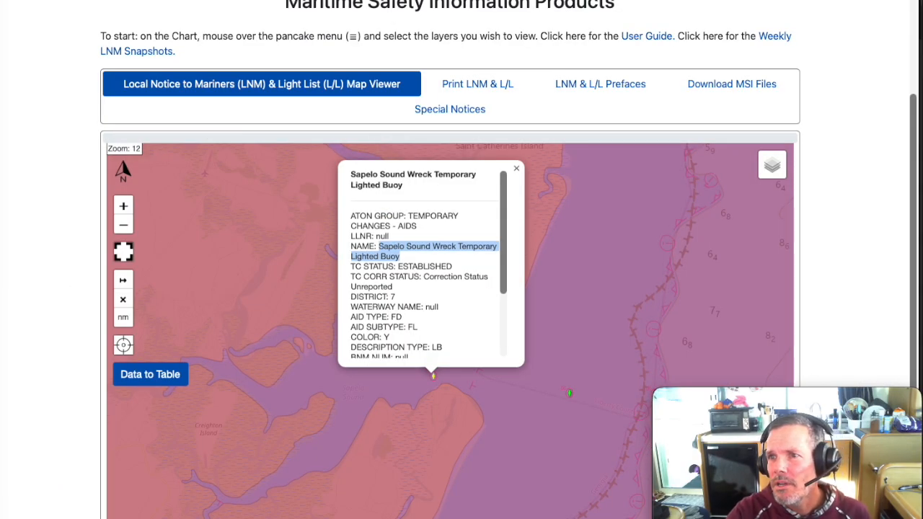
key(super+l)
text(sv)
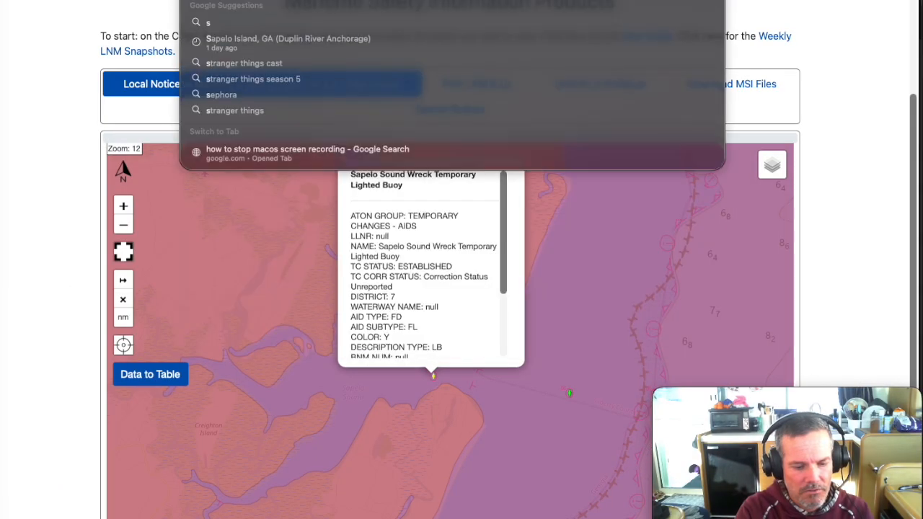
text(burnt)
key(Return)
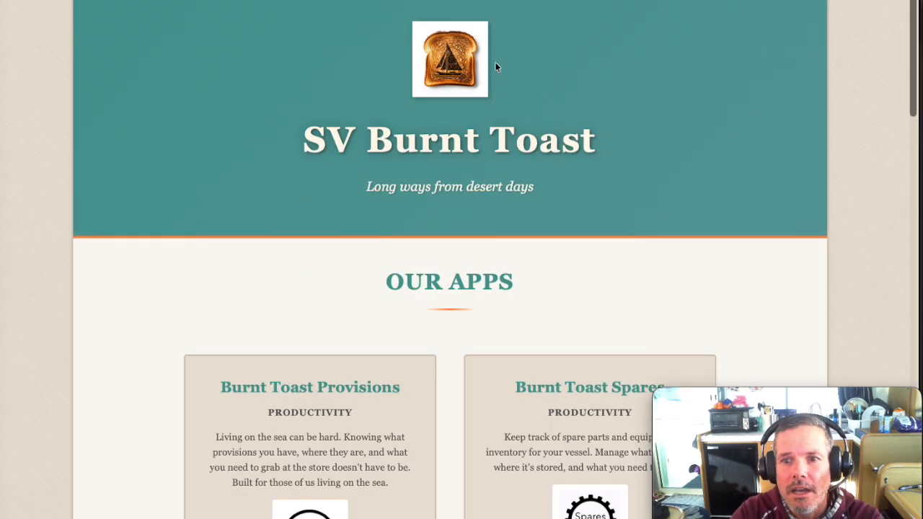
Step: Open the Downloads page linked in the footer of the SV Burnt Toast site
scroll(463, 165, down, 15)
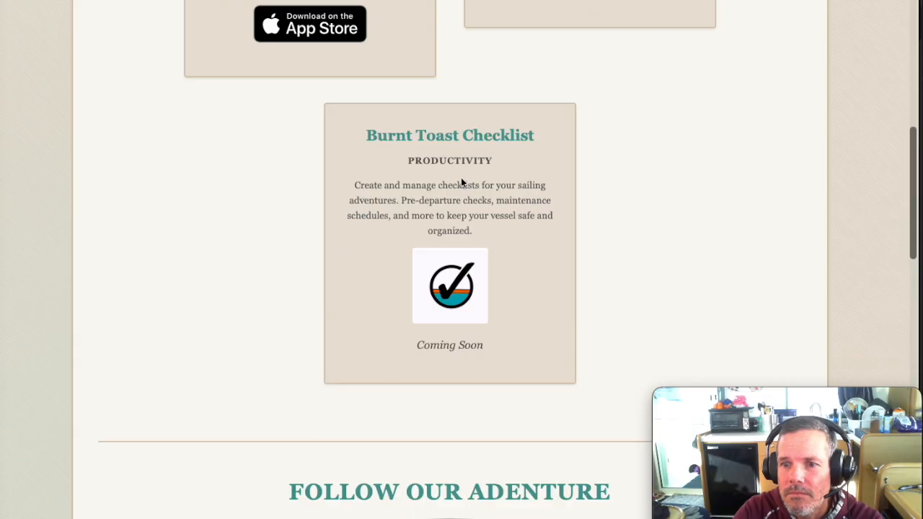
scroll(460, 184, down, 4)
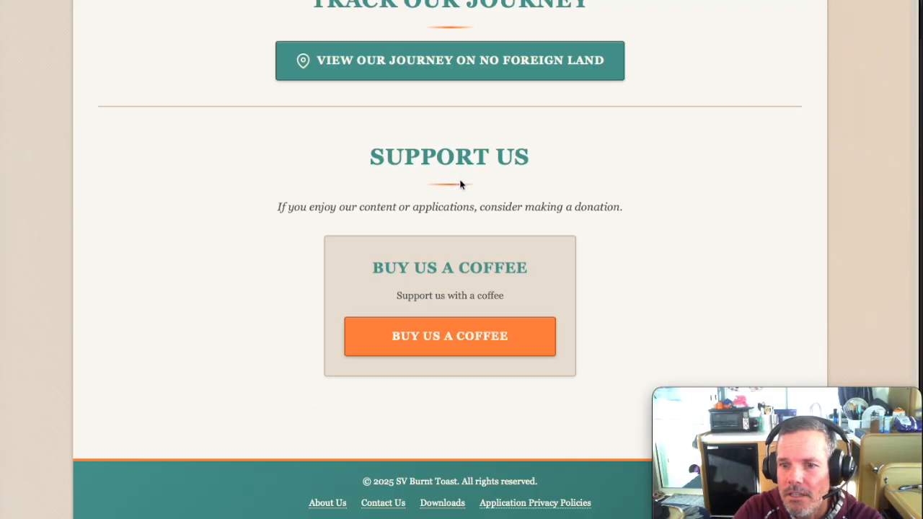
click(442, 503)
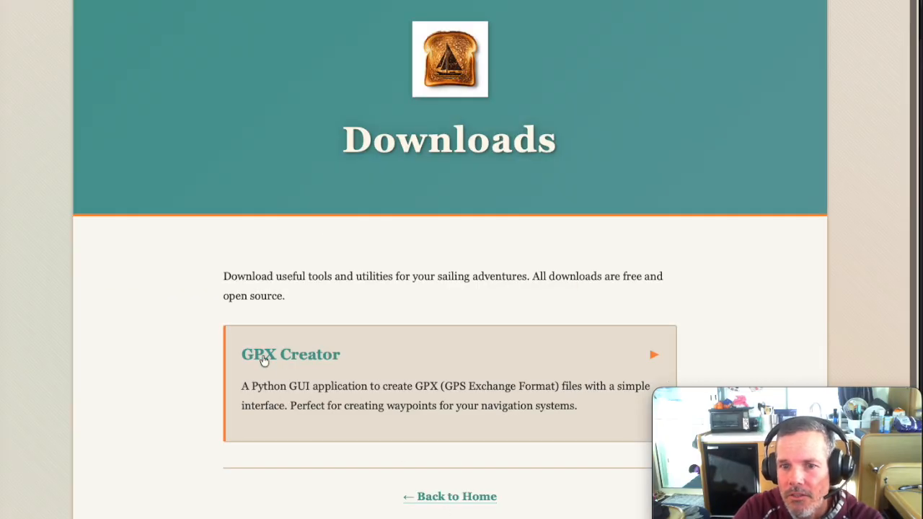
Step: Expand the GPX Creator download entry and review its features, requirements, installation steps and platform-specific notes
click(653, 358)
scroll(540, 336, down, 3)
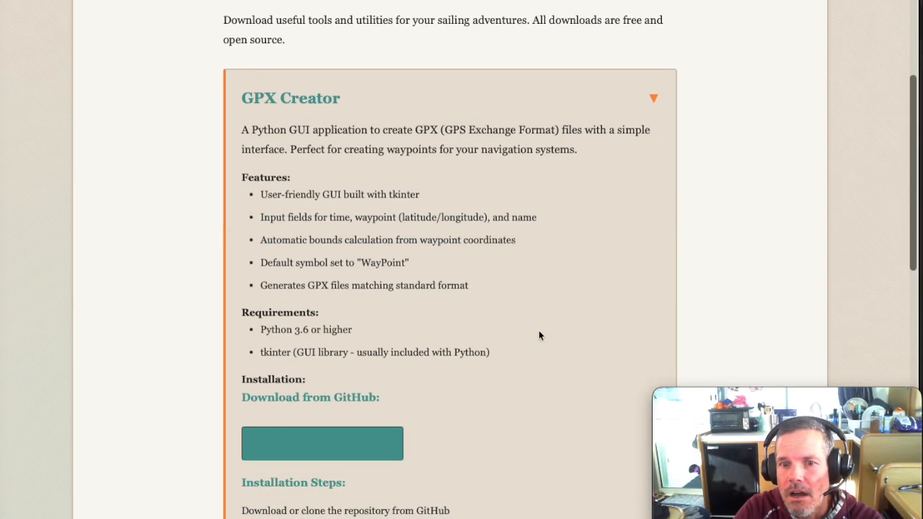
scroll(364, 373, down, 7)
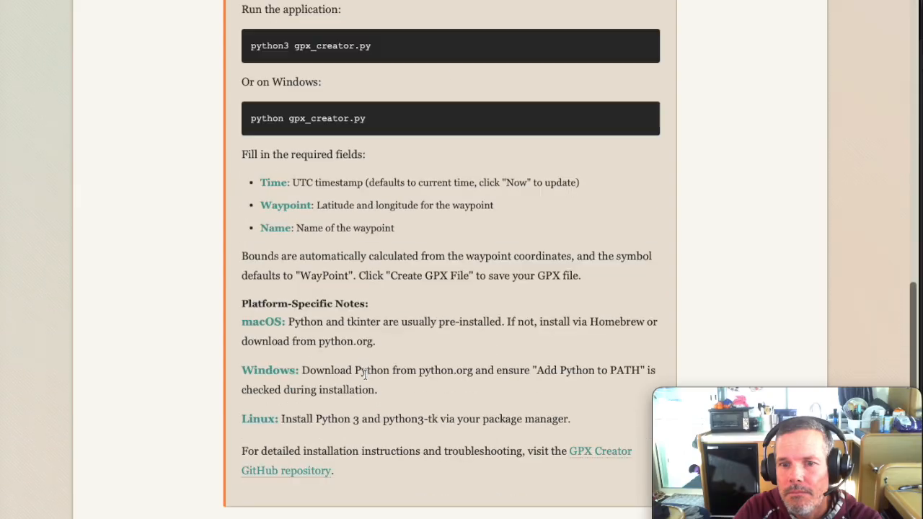
scroll(369, 368, up, 10)
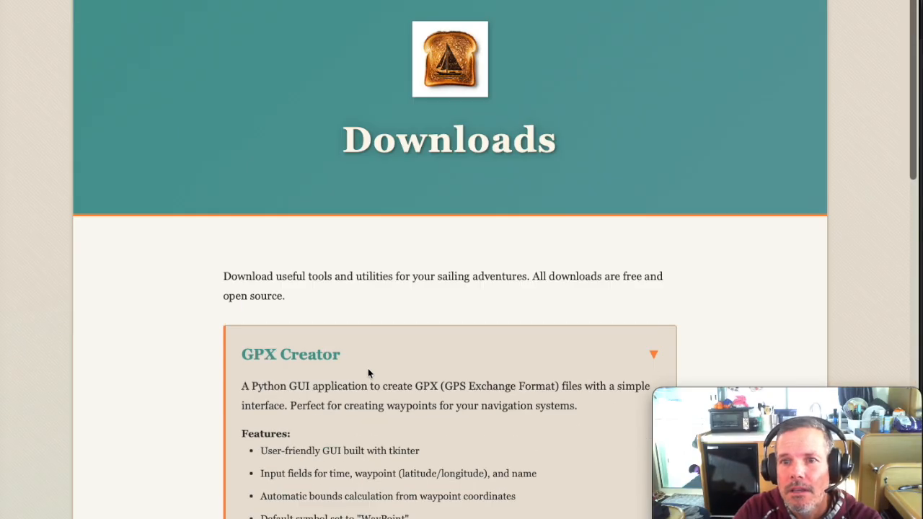